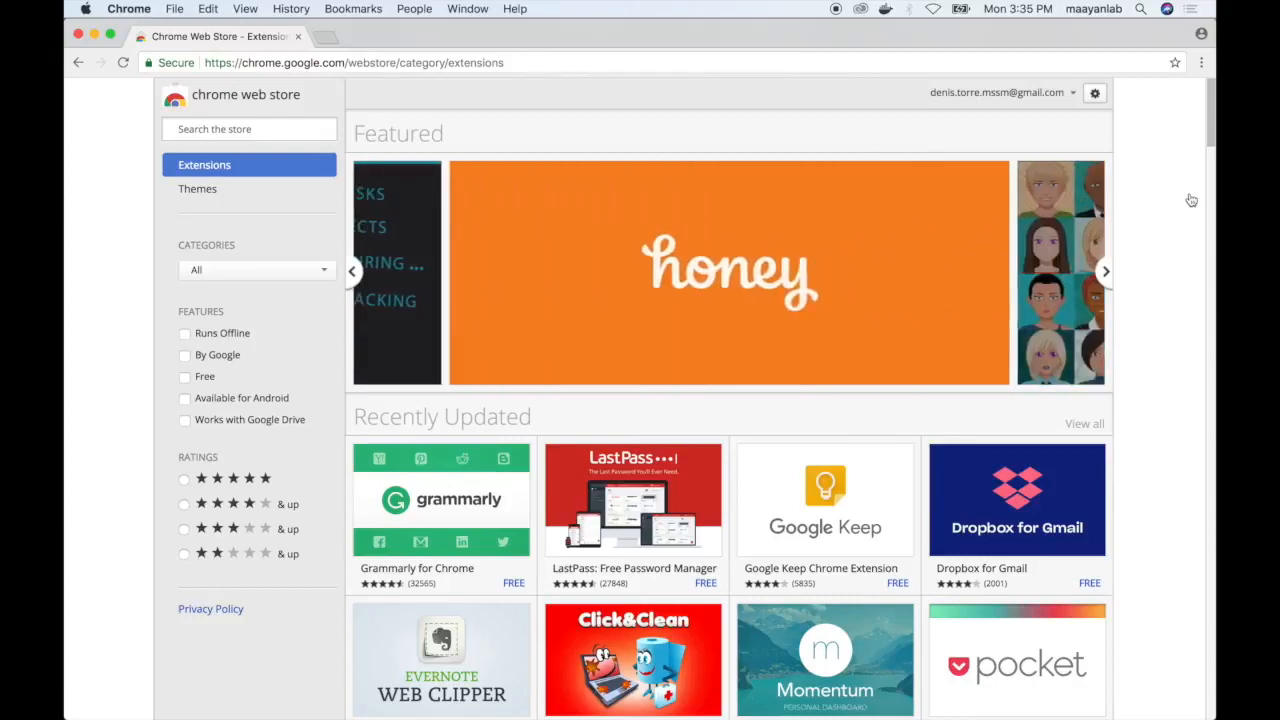
Find the BioJupies Generator extension by searching the store for "biojupies" and add it to the browser.
click(244, 127)
text(biojupies)
key(Return)
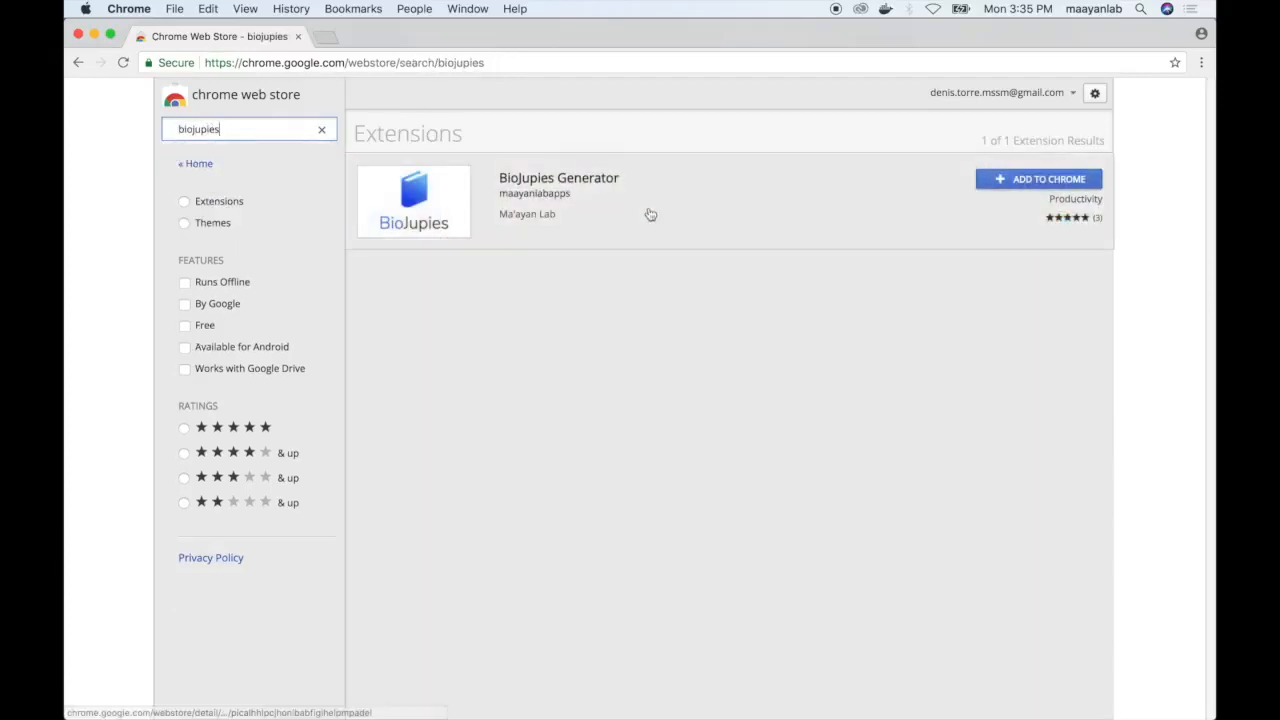
click(712, 233)
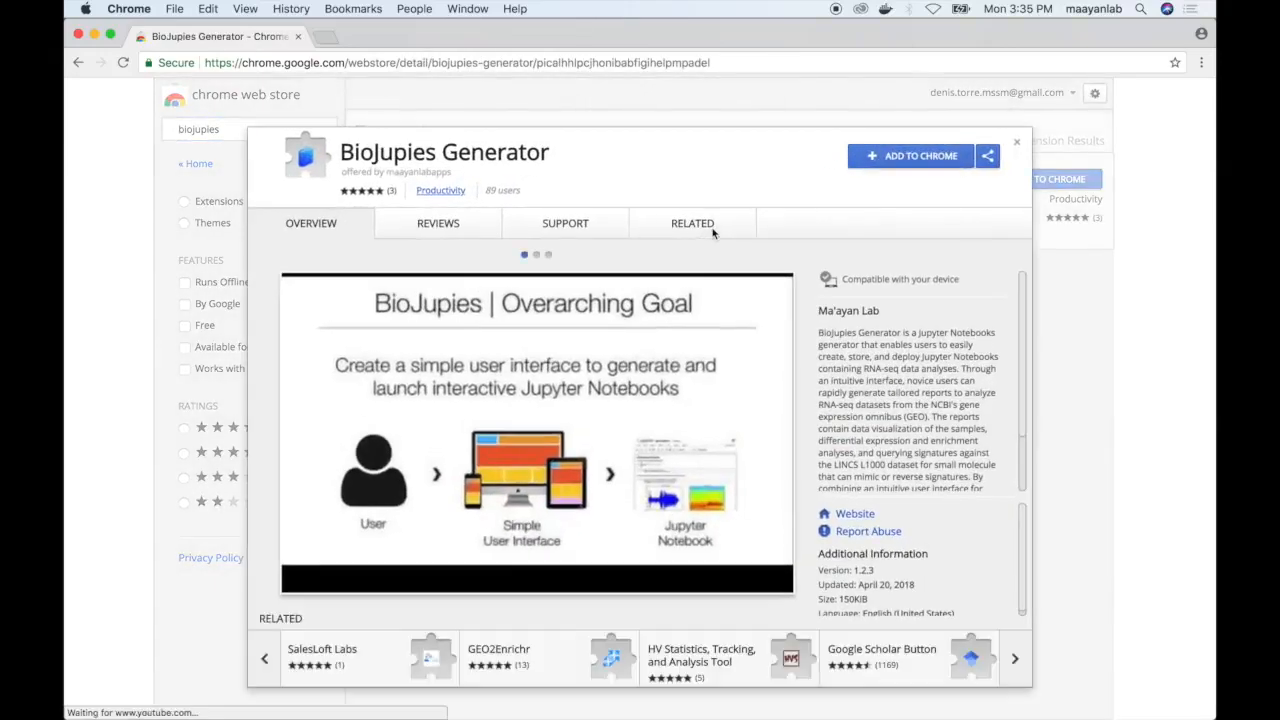
click(895, 157)
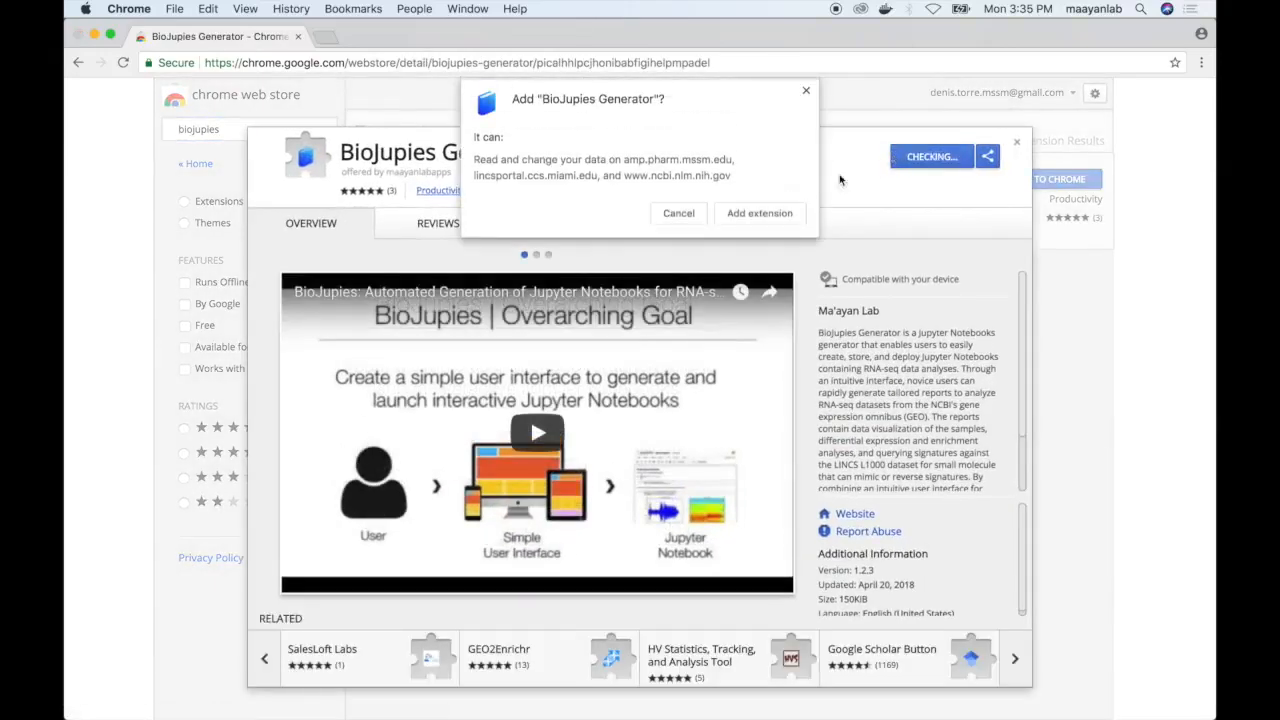
click(757, 218)
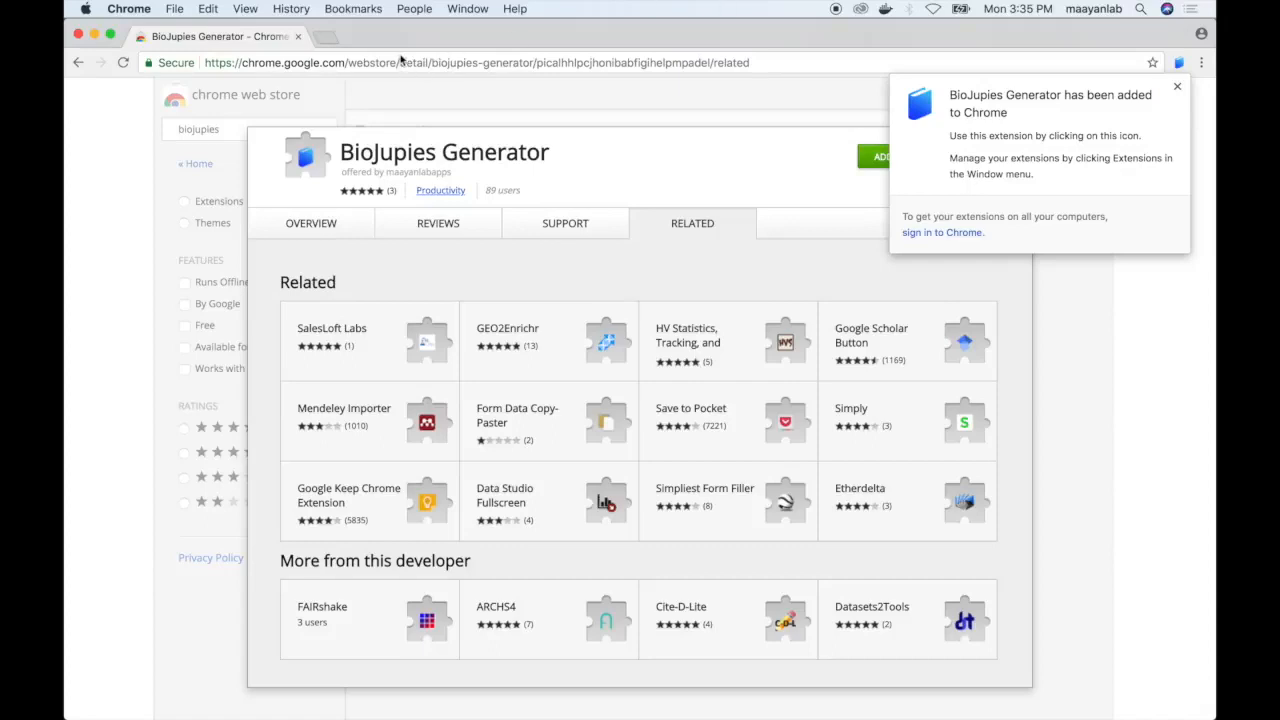
Search the web for "geo database" in a new tab and open the GEO DataSets site.
click(325, 38)
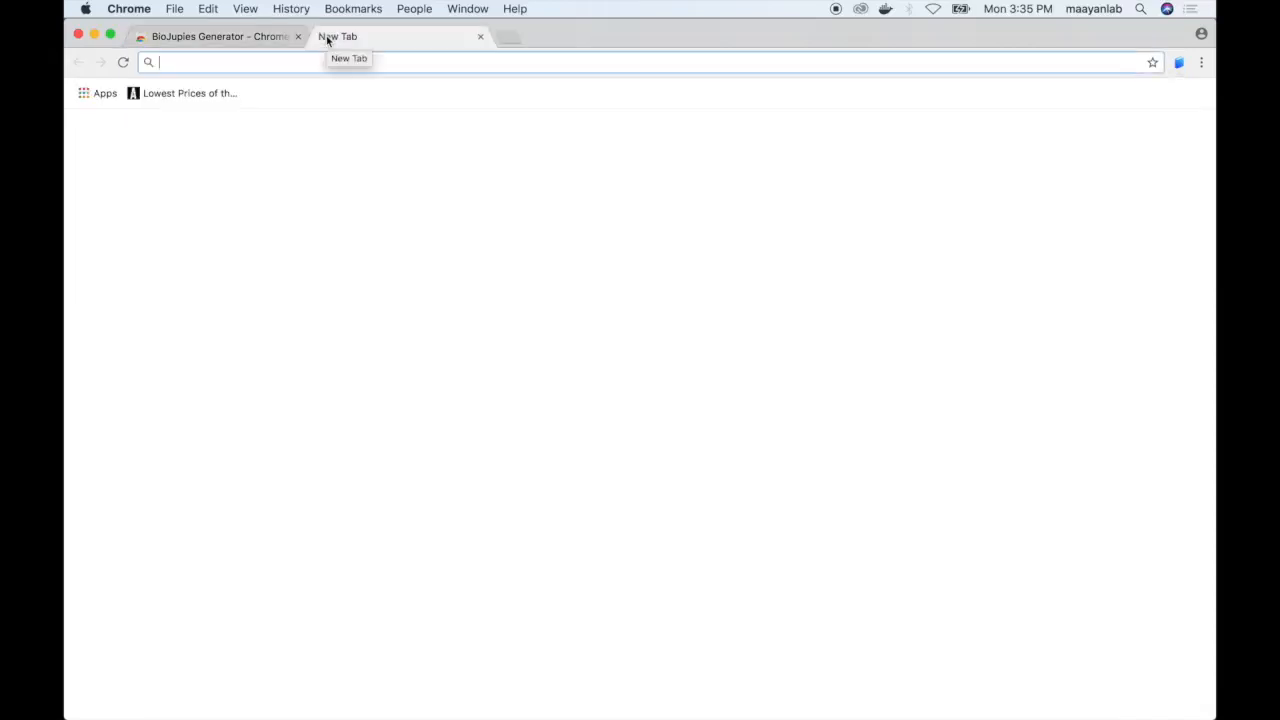
text(geo database)
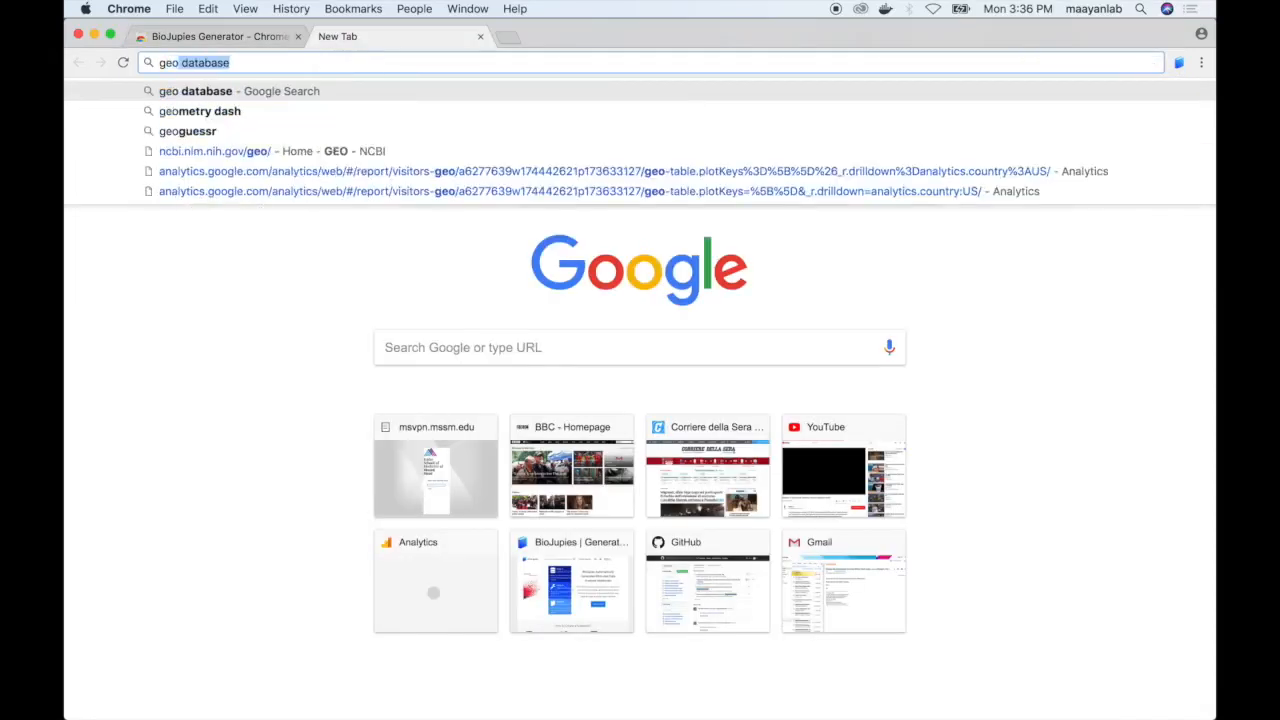
key(Return)
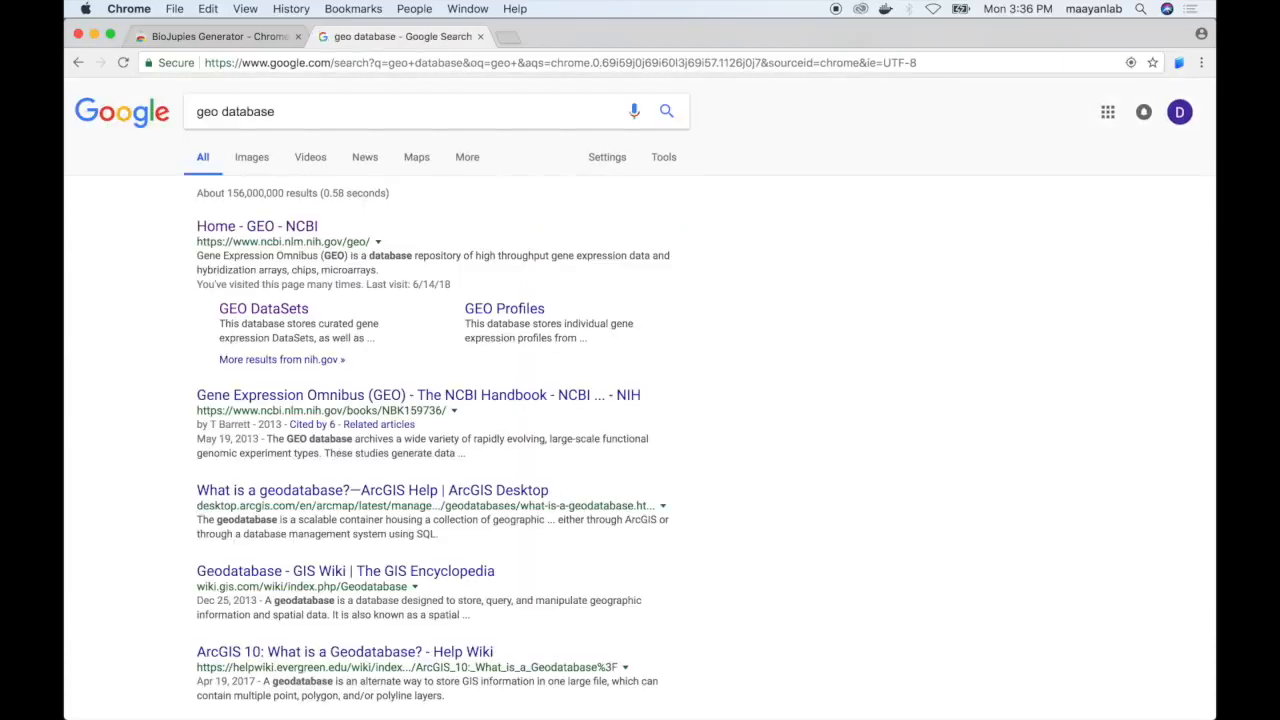
click(266, 309)
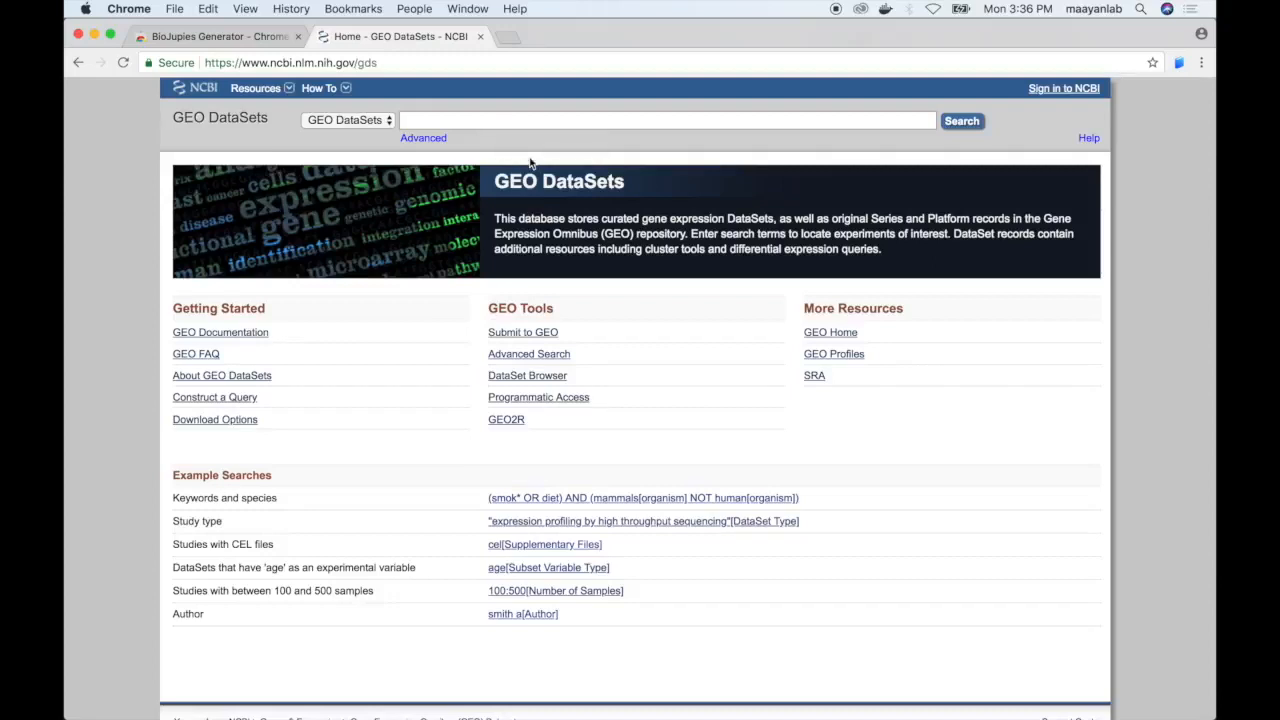
Search GEO DataSets for GSE88741 and start generating a notebook for the human melanoma cell line series.
text(GSE88741)
click(961, 121)
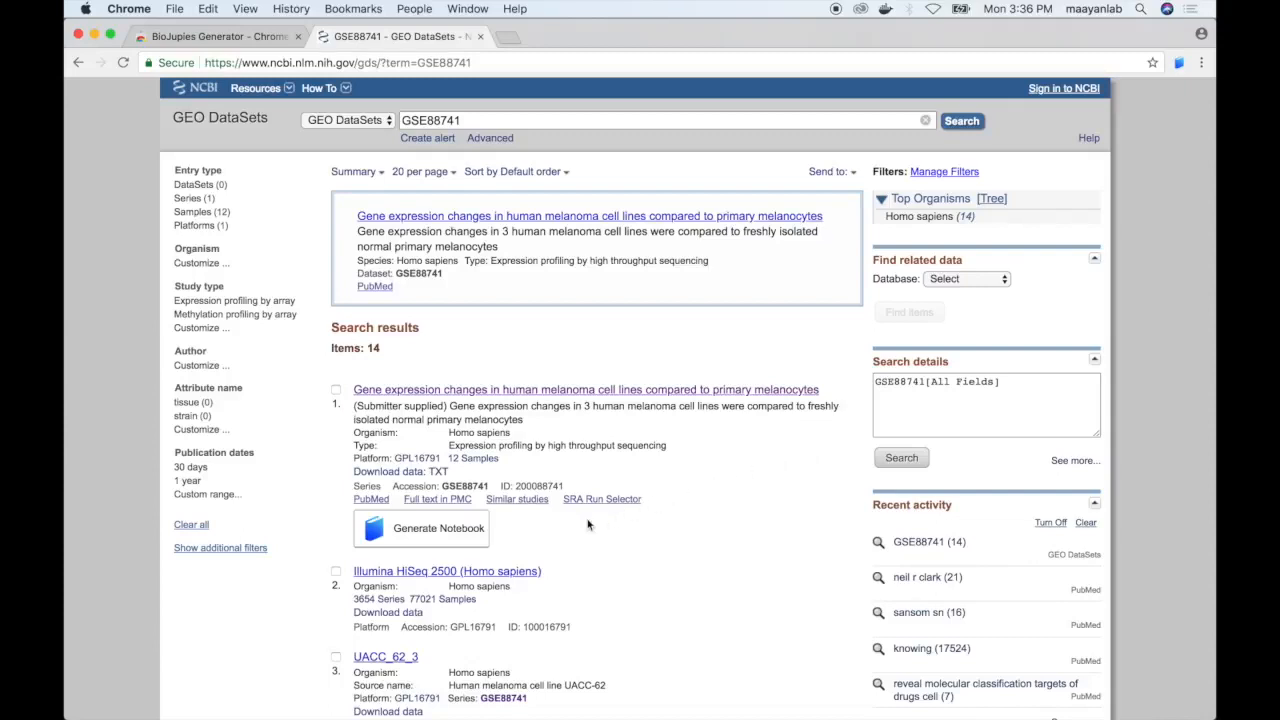
click(458, 535)
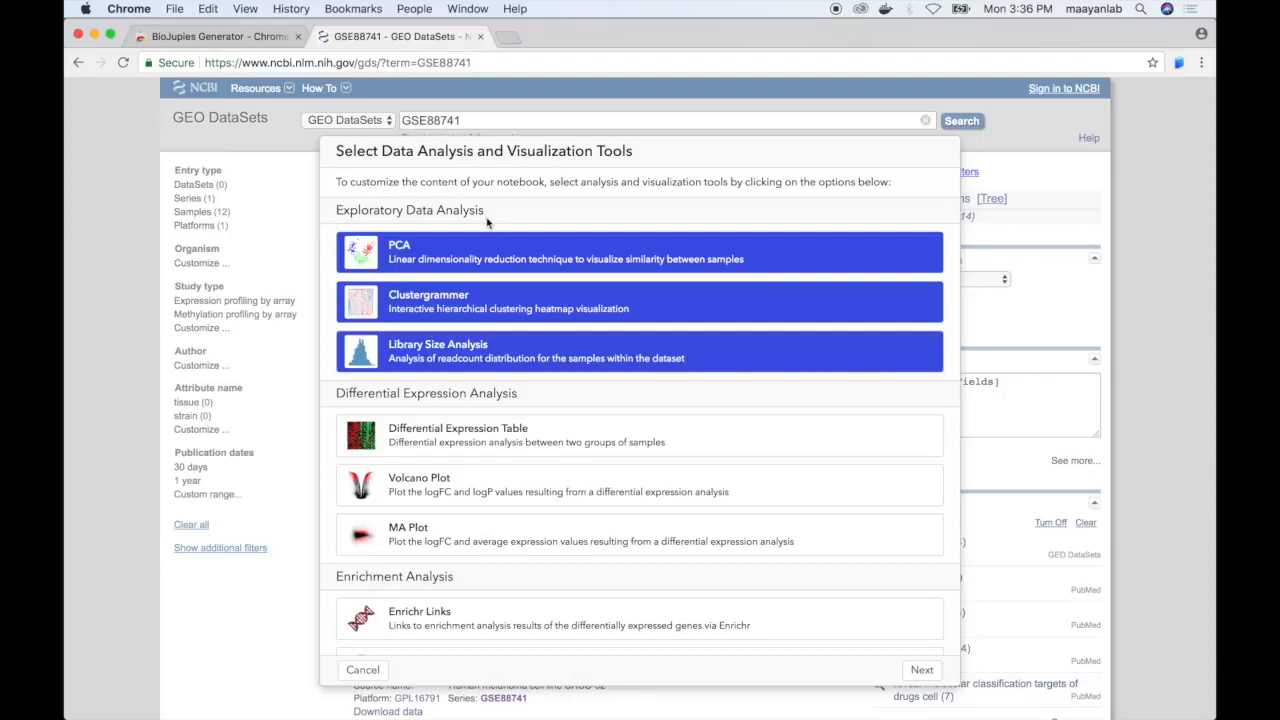
Add the Differential Expression Table, Volcano Plot, Enrichr Links, Gene Ontology Enrichment Analysis and Pathway Enrichment Analysis tools to the notebook.
click(445, 447)
click(476, 494)
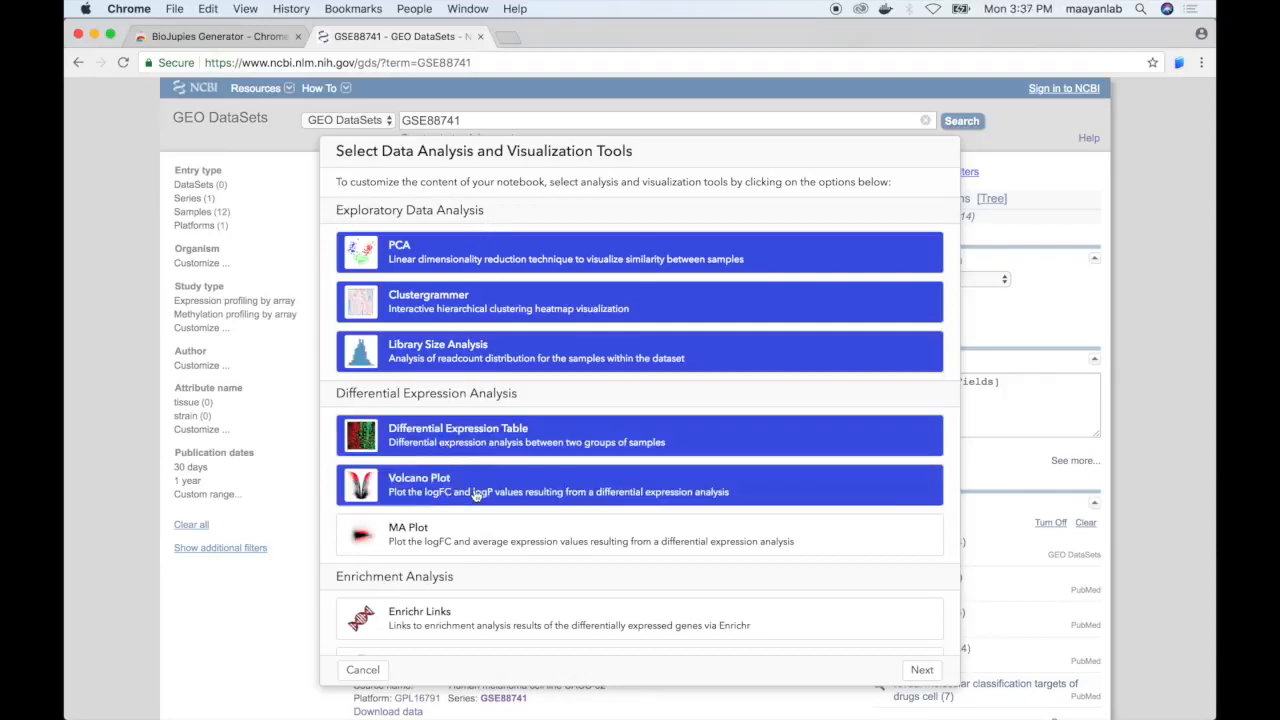
scroll(476, 494, down, 5)
click(506, 396)
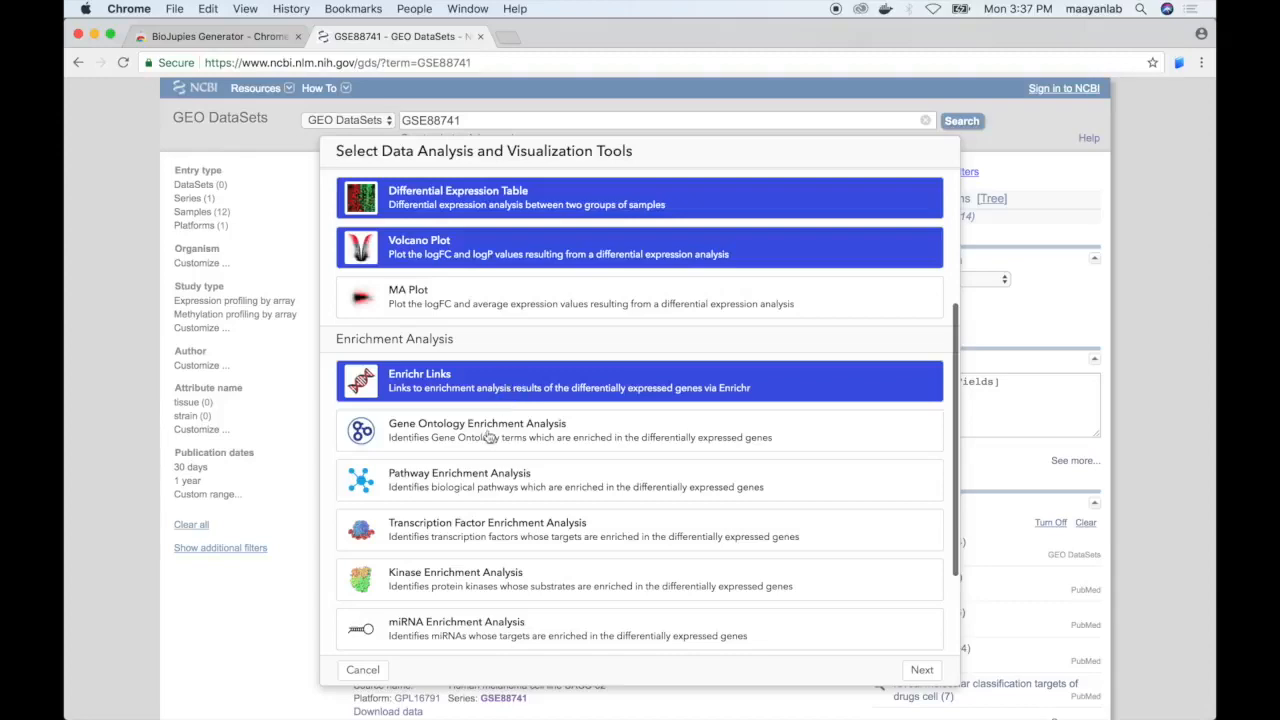
click(488, 437)
click(462, 475)
Add the L1000CDS2 Query and L1000FWD Query tools to the notebook and proceed to defining the signature.
scroll(462, 478, down, 3)
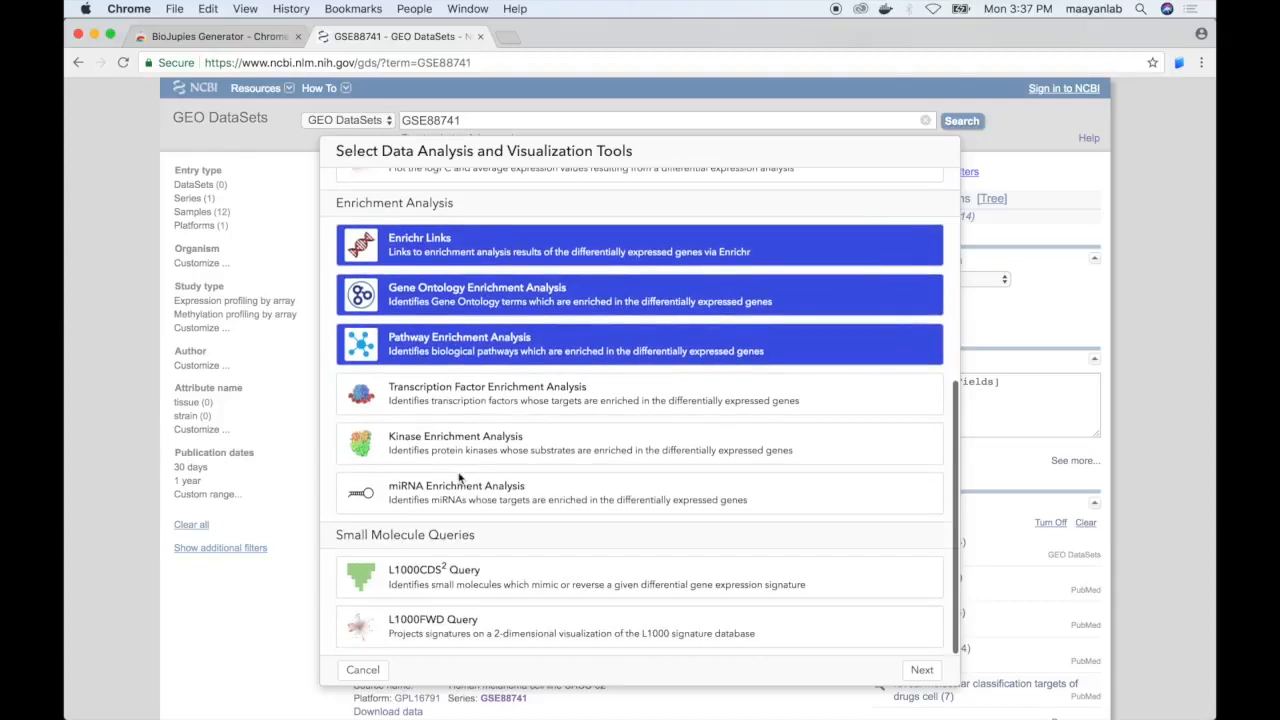
click(474, 583)
click(458, 625)
scroll(458, 625, up, 8)
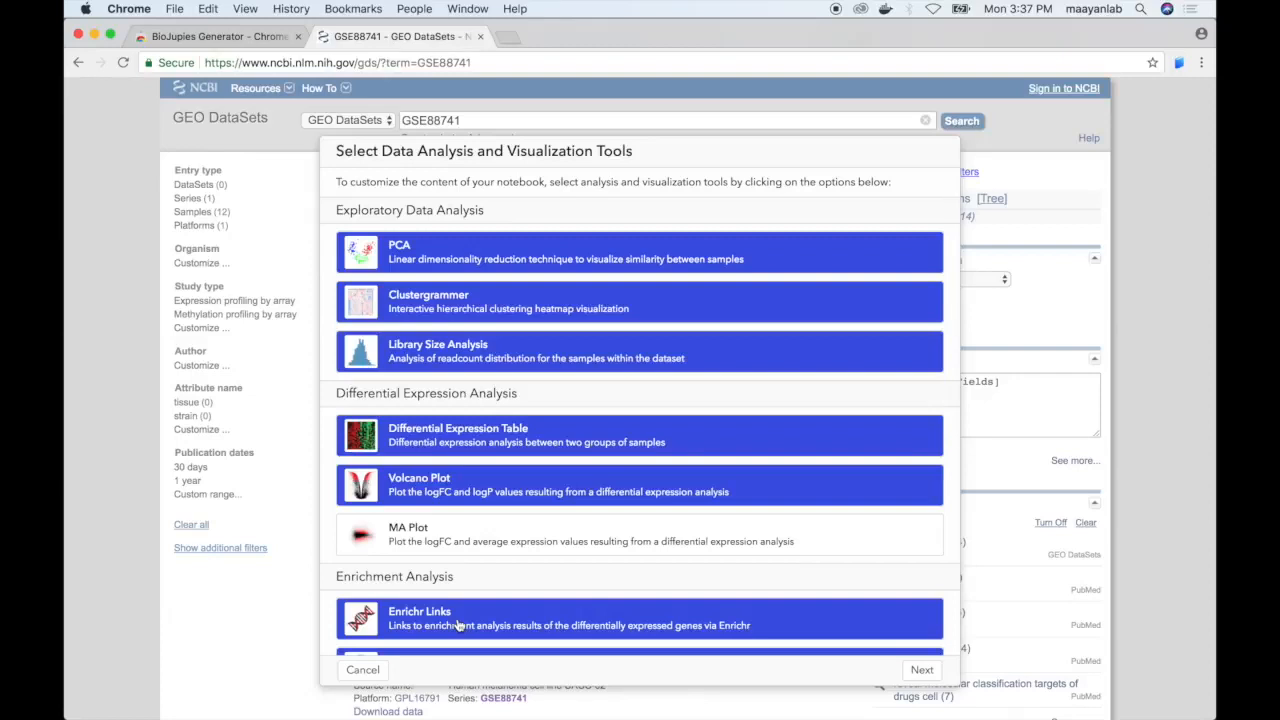
click(924, 672)
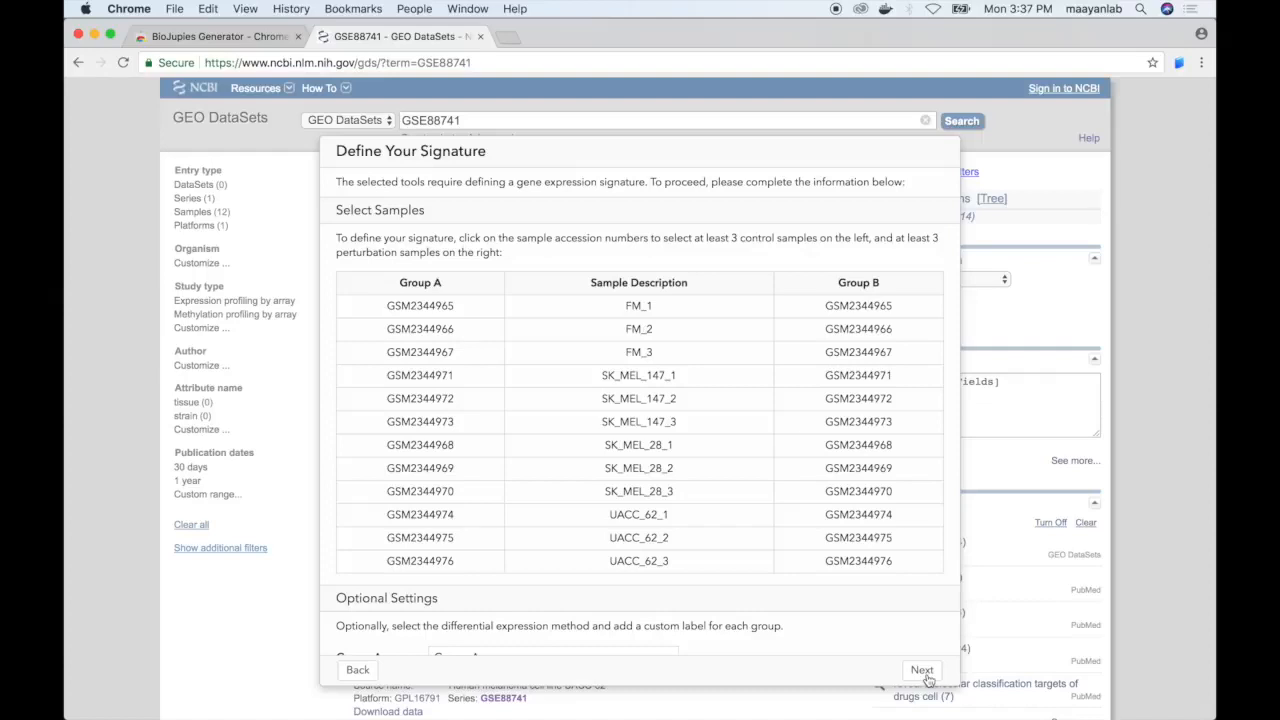
Assign the control samples FM_1, FM_2 and FM_3 (GSM2344965 to GSM2344967) to Group A.
click(423, 312)
click(420, 331)
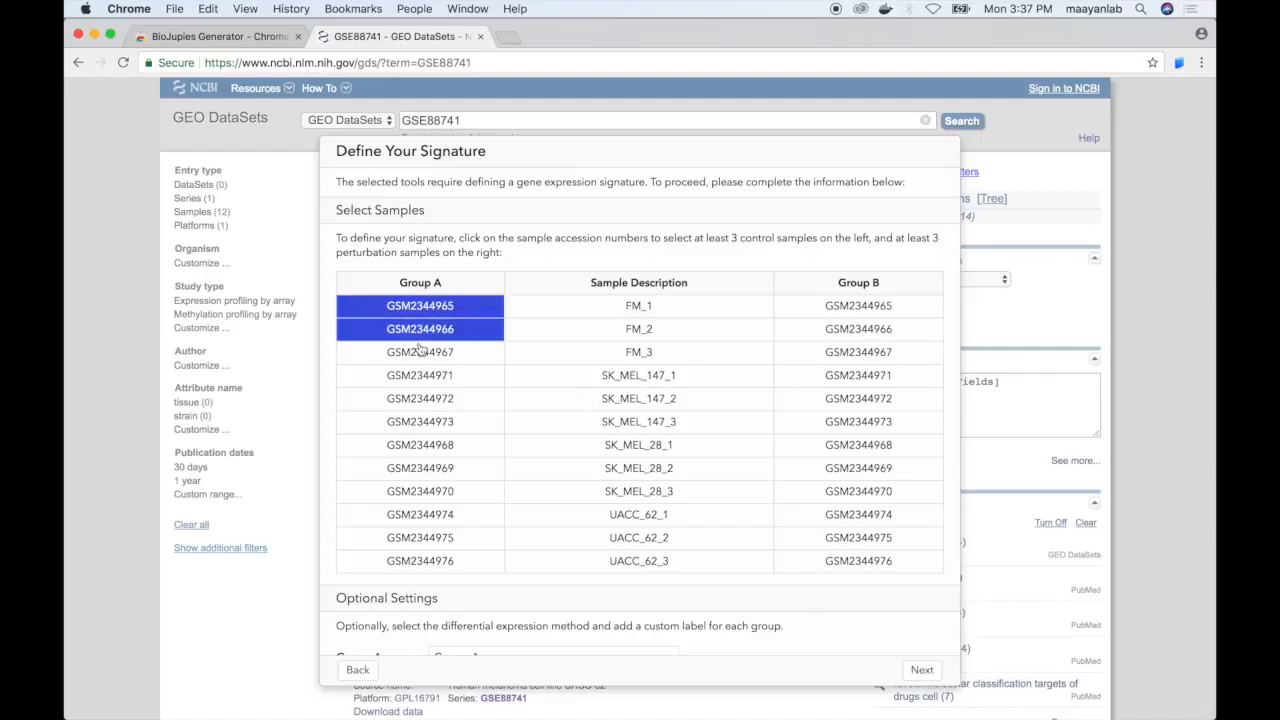
click(420, 349)
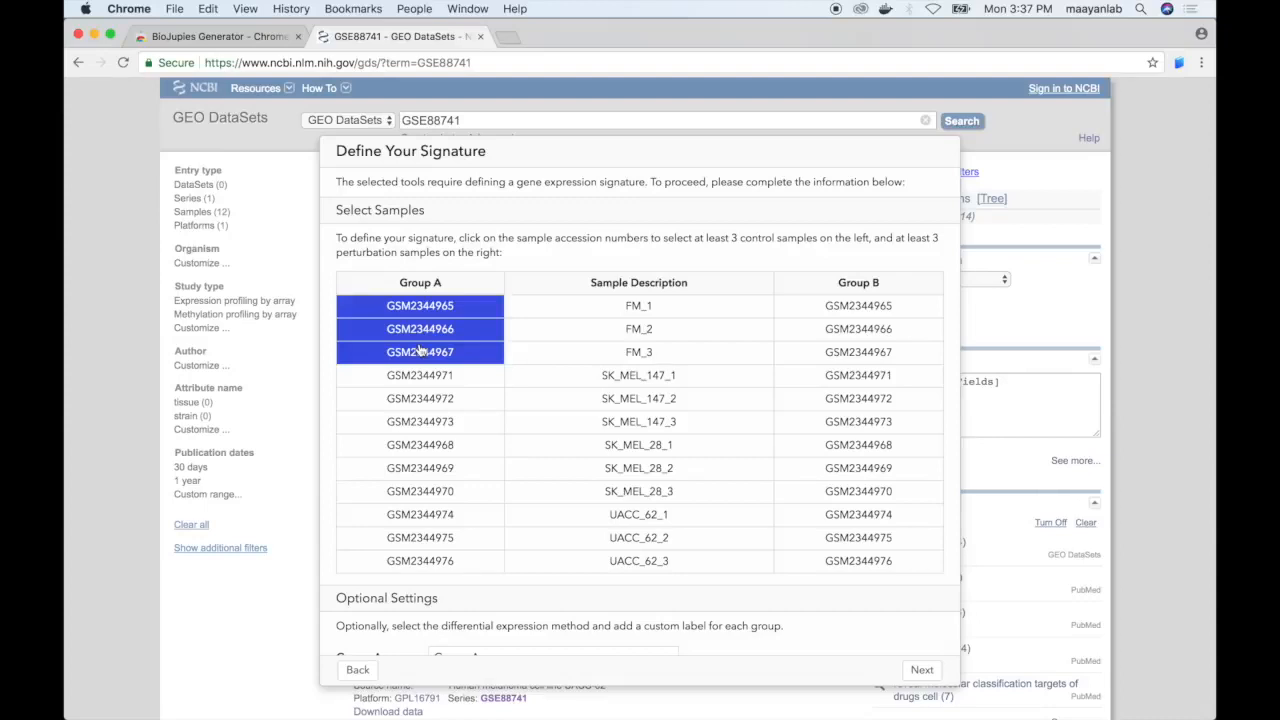
Assign all nine SK_MEL_147, SK_MEL_28 and UACC_62 samples (GSM2344968 to GSM2344976) to Group B.
click(837, 375)
click(823, 400)
click(823, 421)
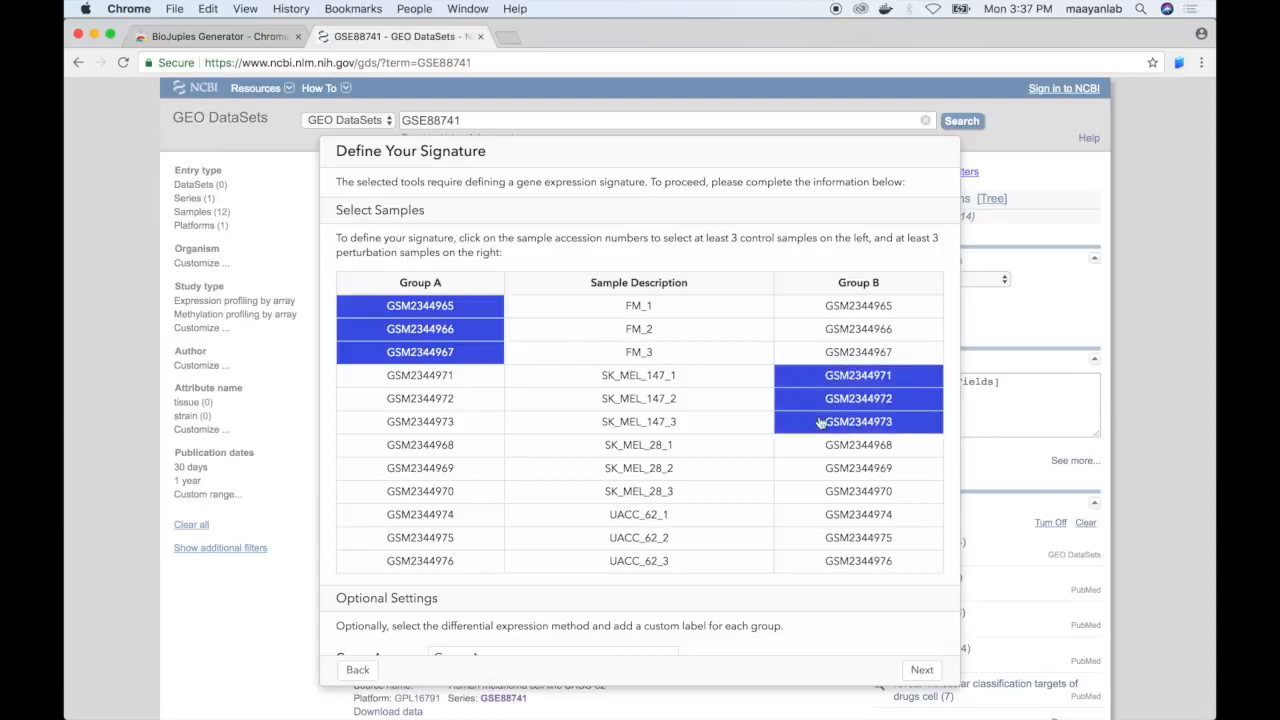
click(810, 445)
click(808, 468)
click(806, 491)
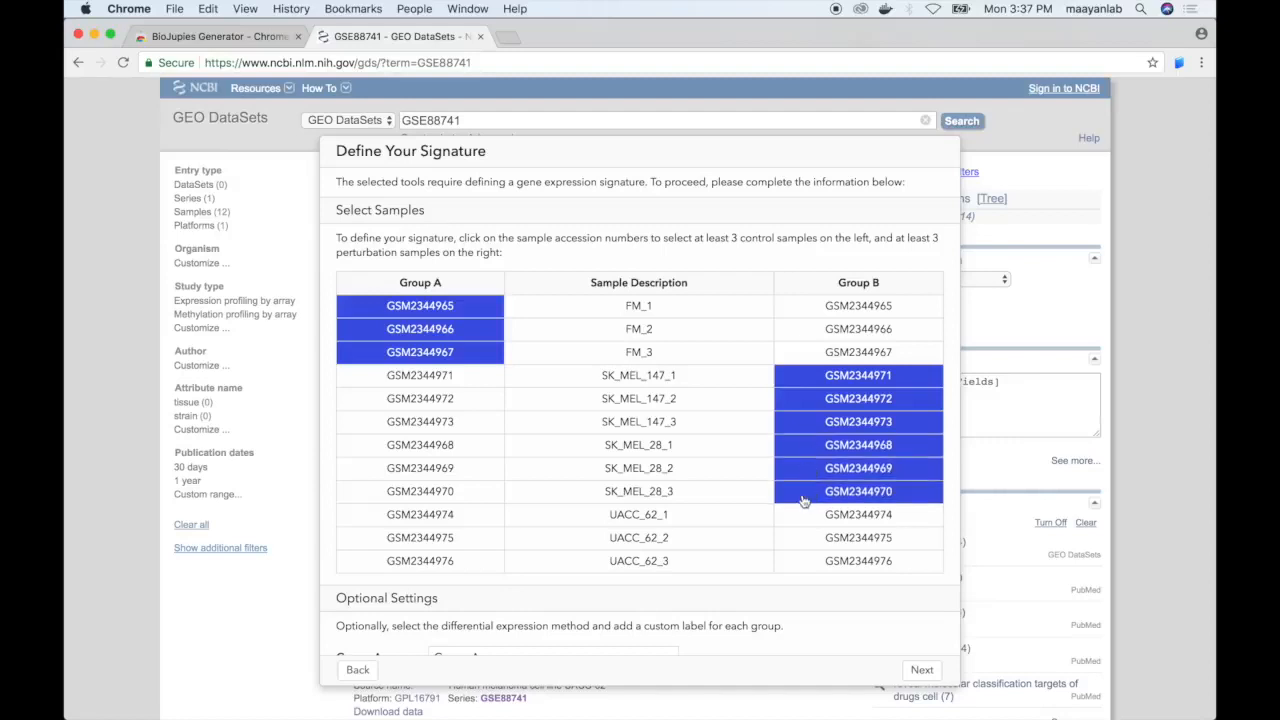
click(805, 516)
click(805, 538)
click(818, 561)
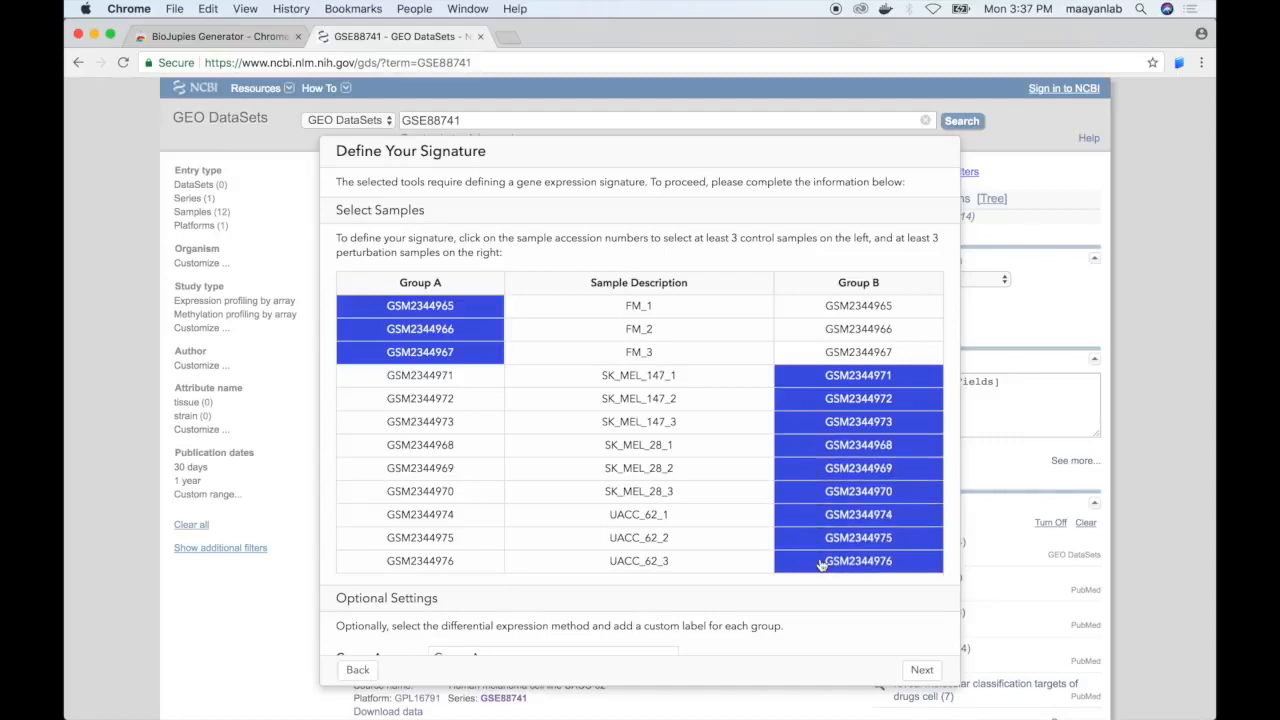
Name Group A "Normal" and Group B "Metastatic", and continue to the notebook review.
scroll(632, 537, down, 2)
drag(547, 565, 388, 565)
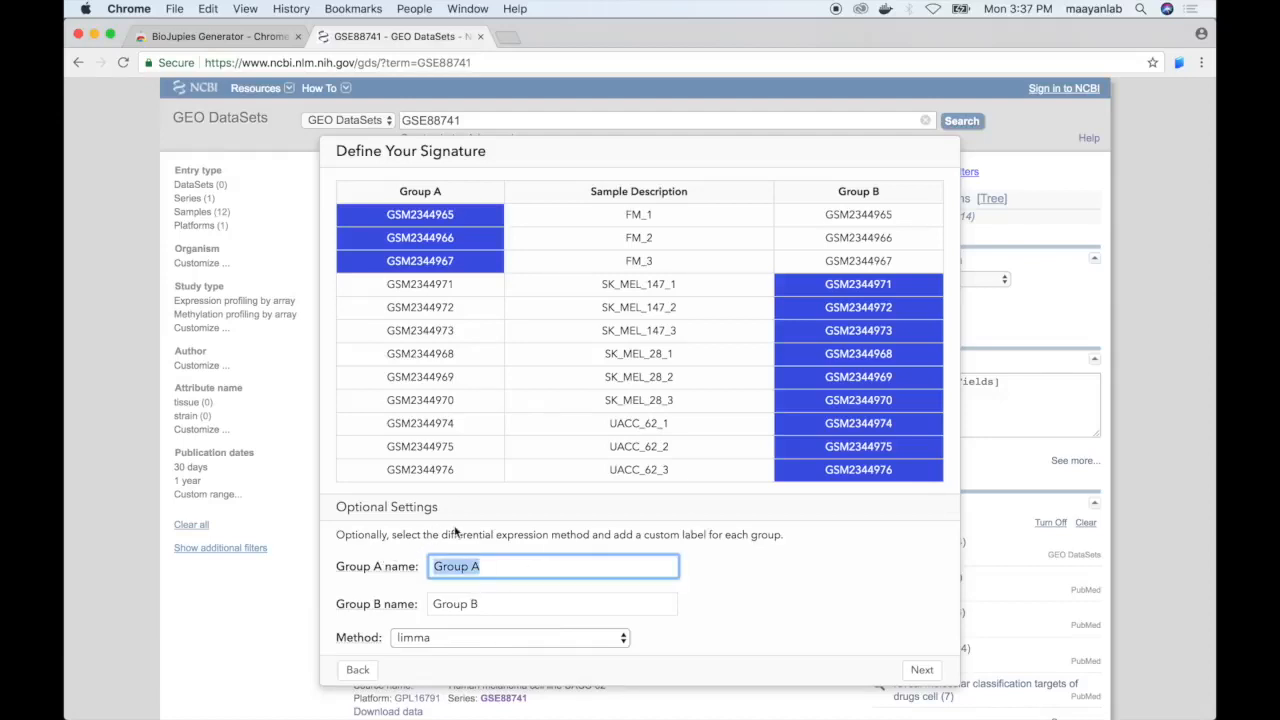
text(Mela)
key(super+a)
text(Normal)
key(Tab)
text(Metastatic)
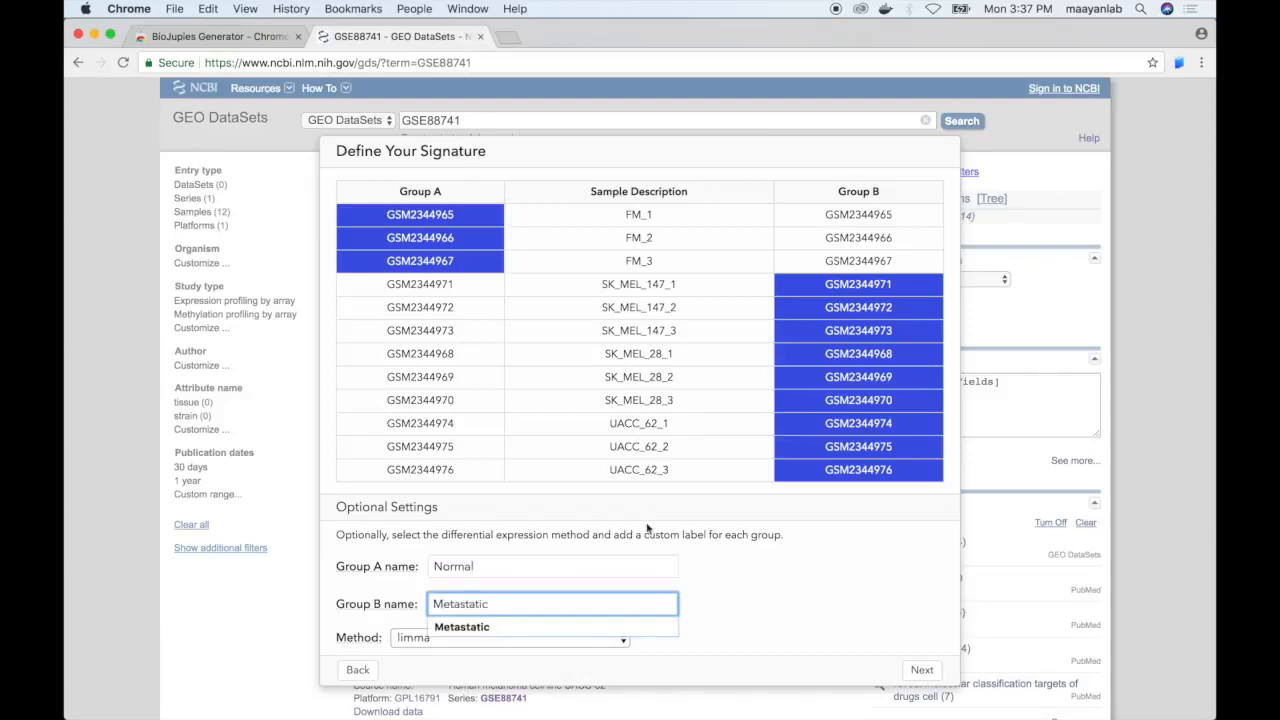
click(794, 588)
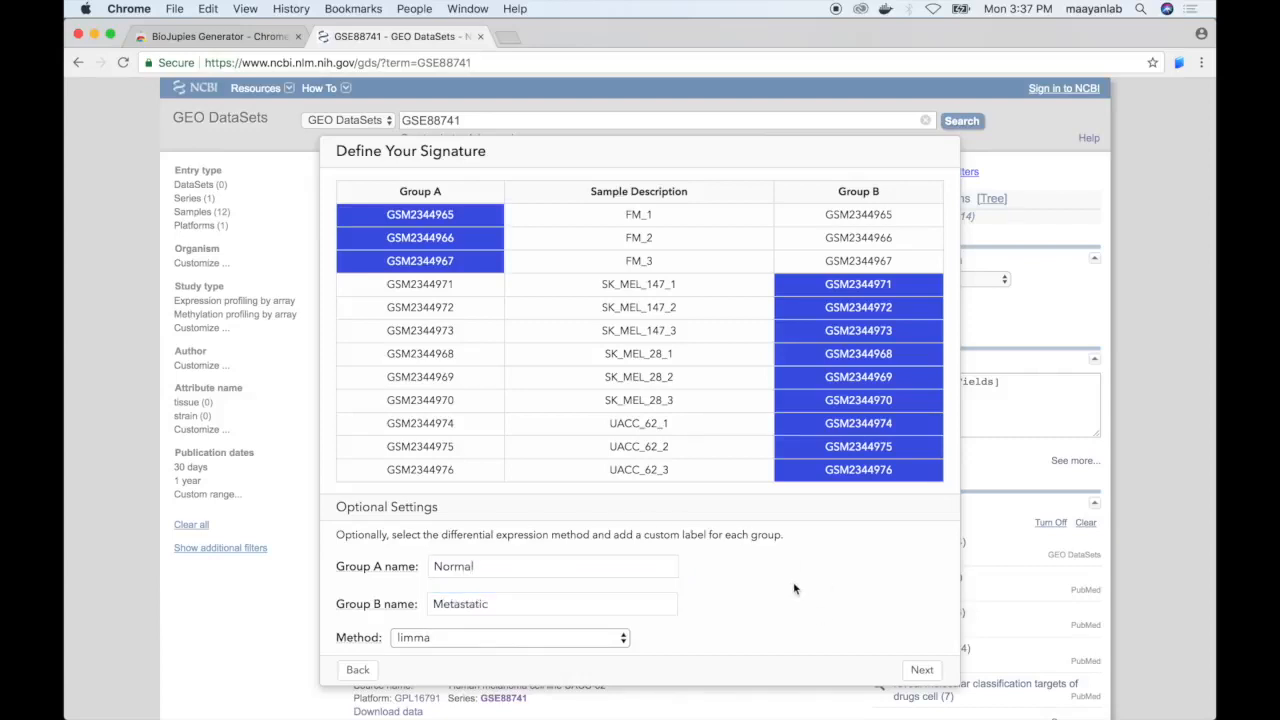
scroll(797, 594, up, 2)
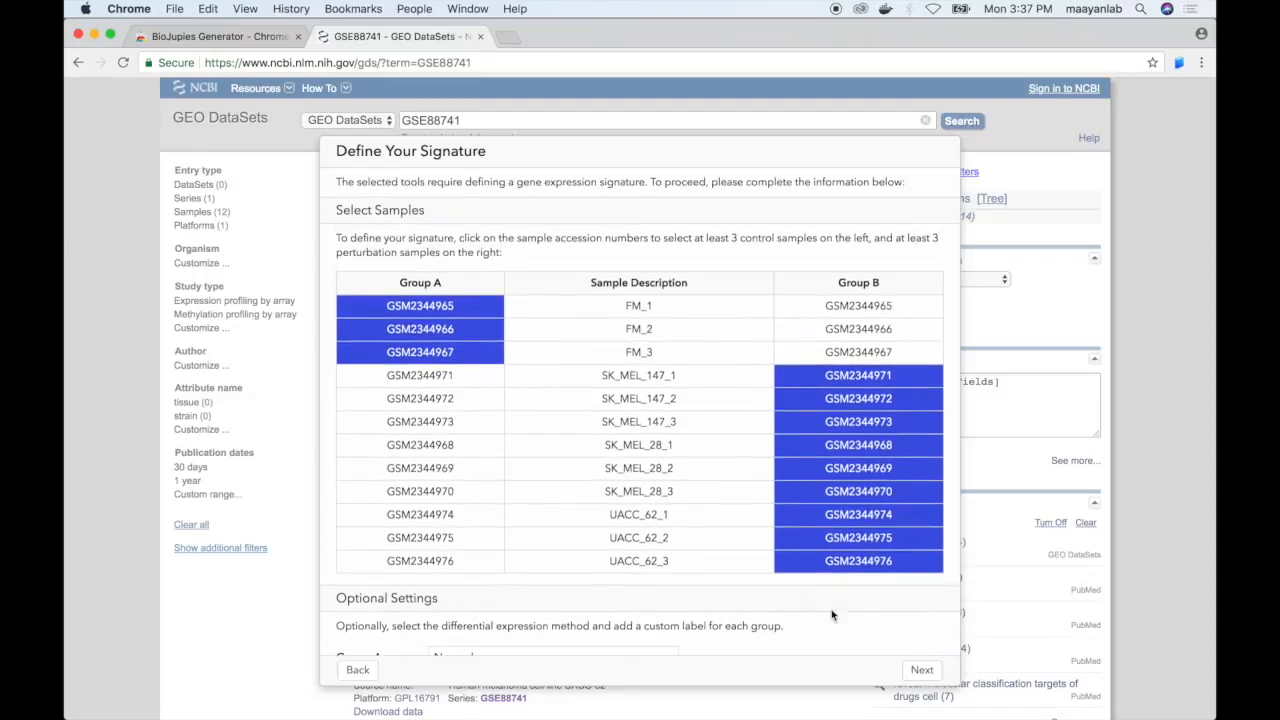
click(922, 672)
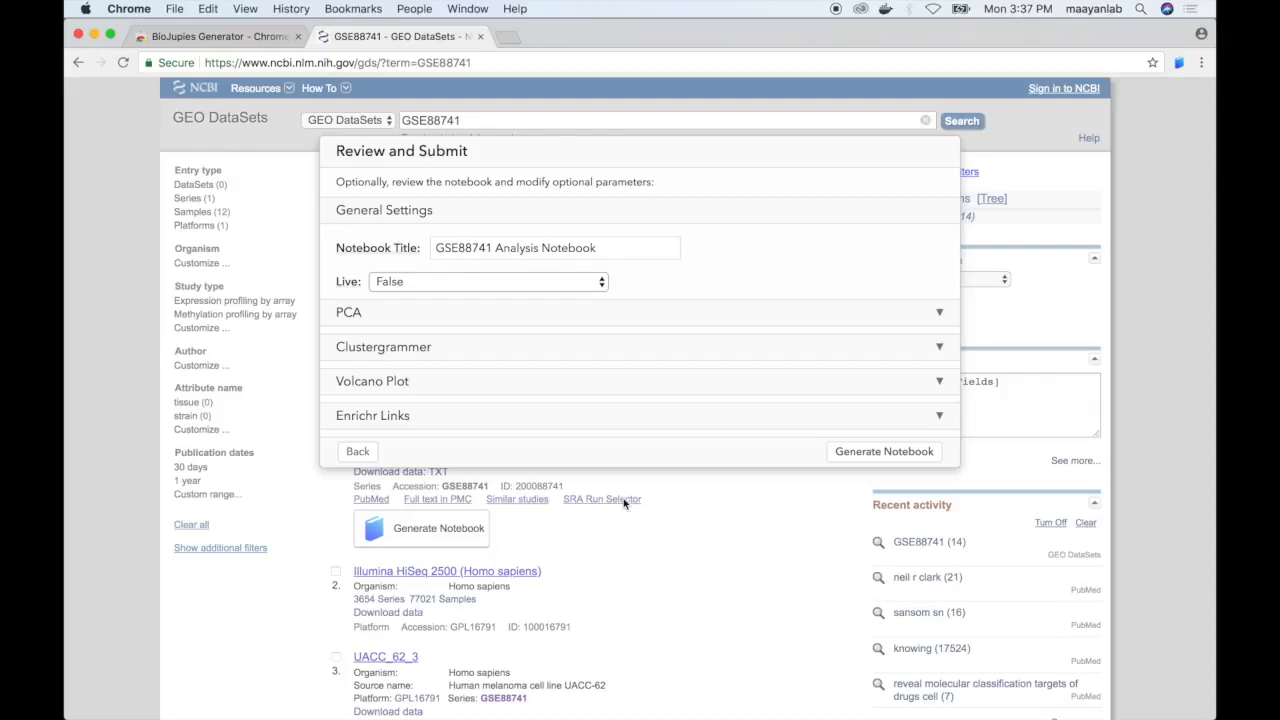
Examine the notebook title and the optional parameters for PCA, Clustergrammer and Volcano Plot.
click(622, 240)
drag(435, 248, 646, 249)
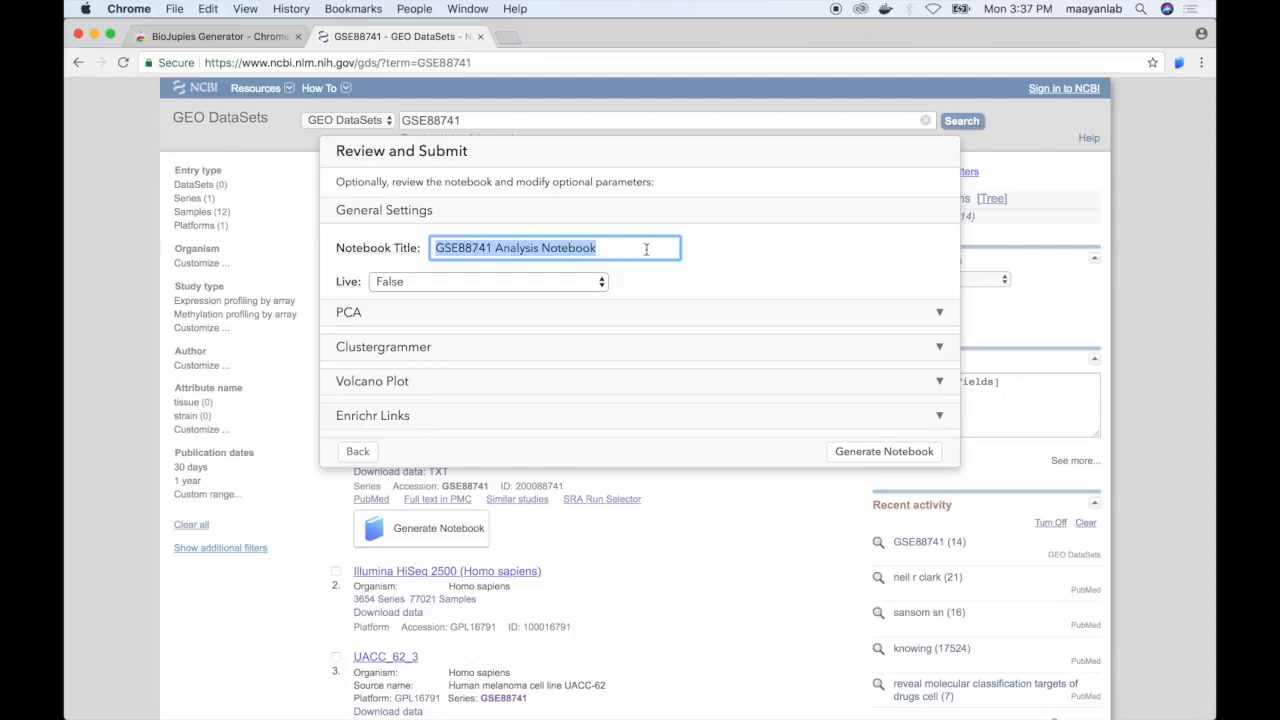
click(648, 249)
click(937, 315)
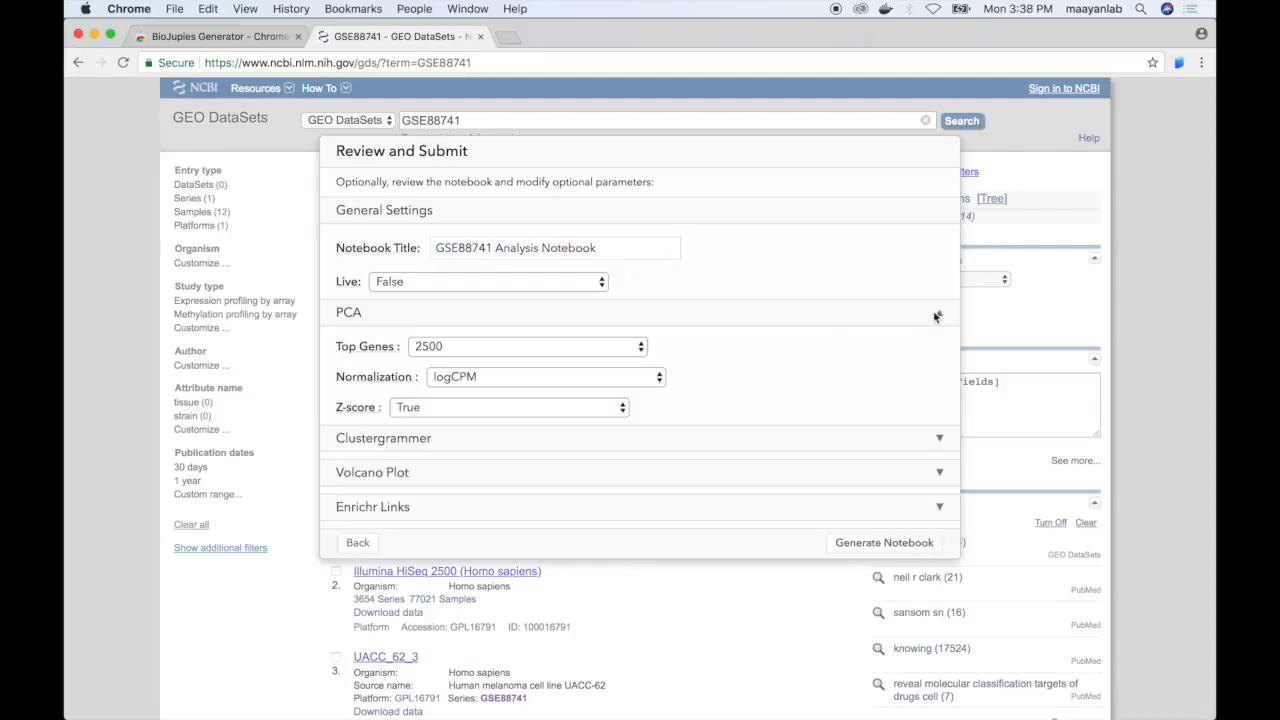
click(549, 381)
click(549, 380)
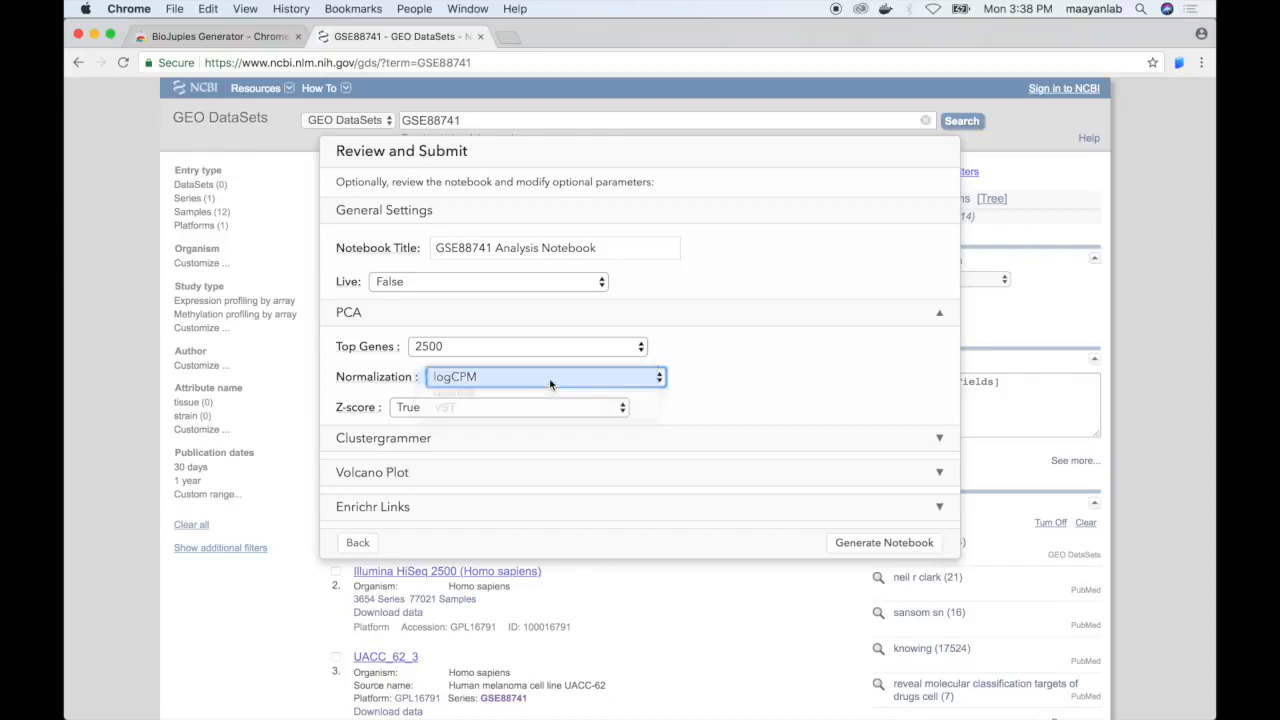
click(940, 442)
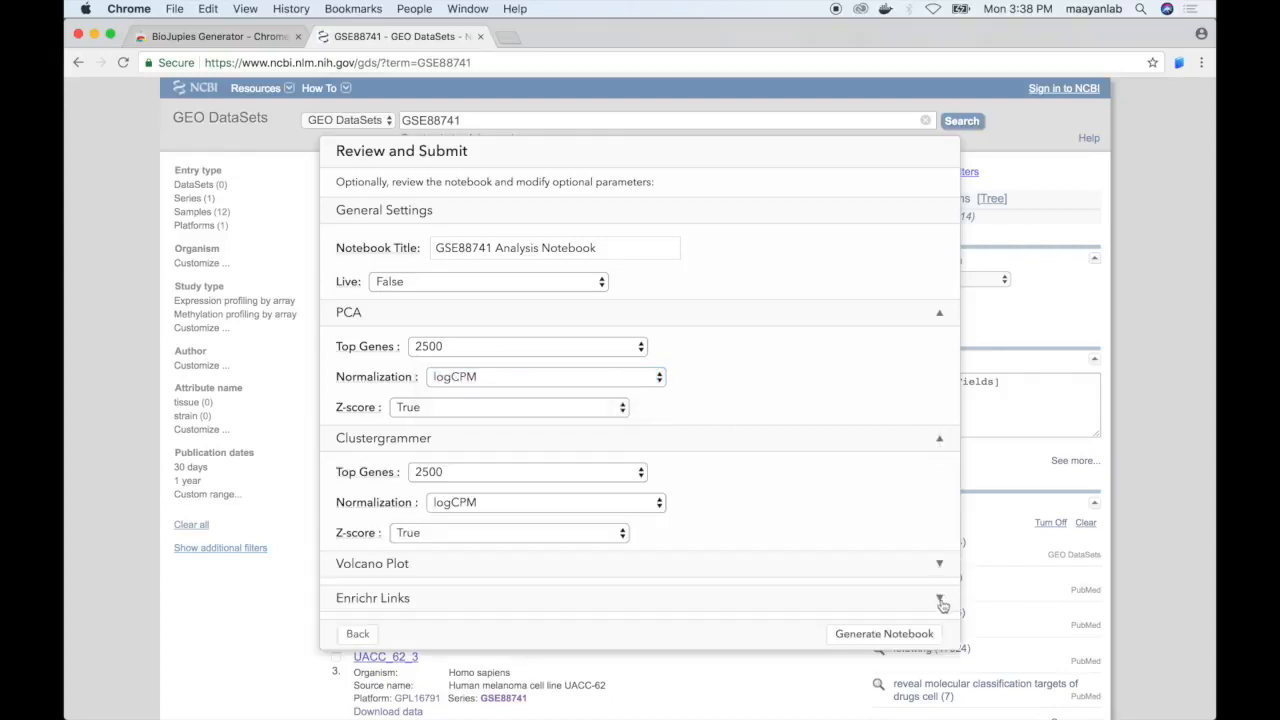
click(939, 566)
scroll(939, 575, down, 1)
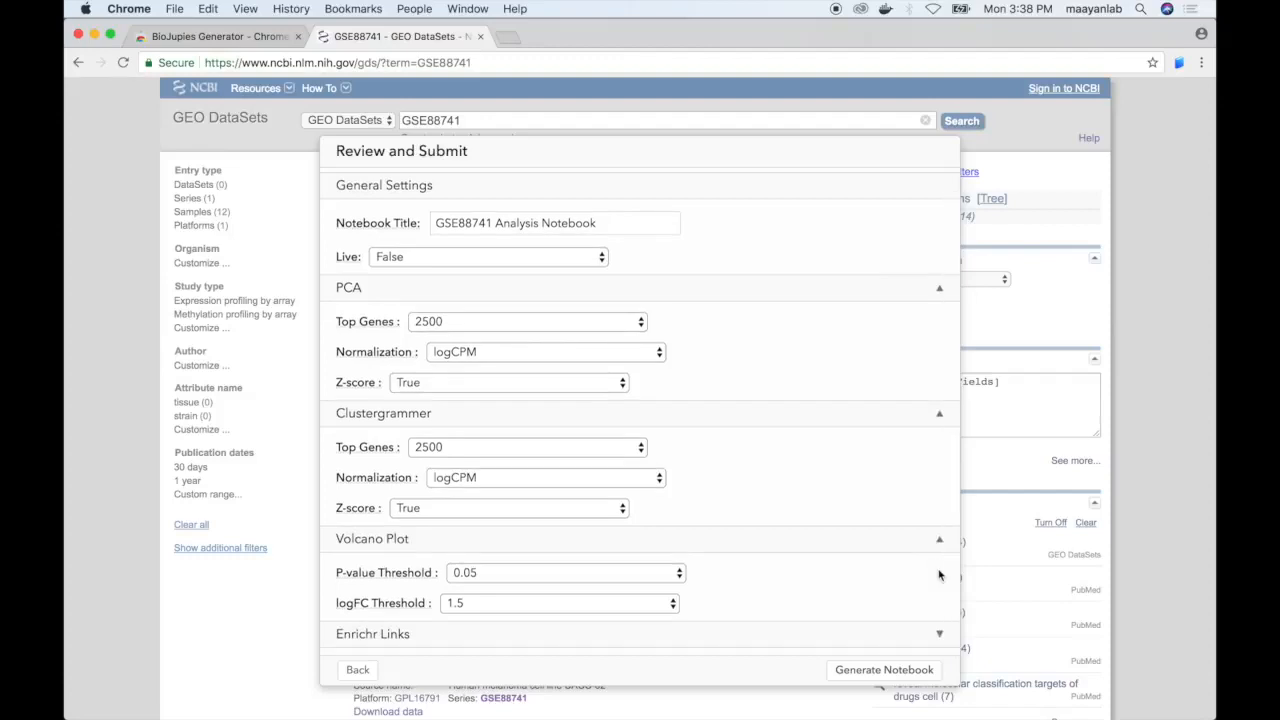
scroll(939, 575, up, 1)
click(939, 570)
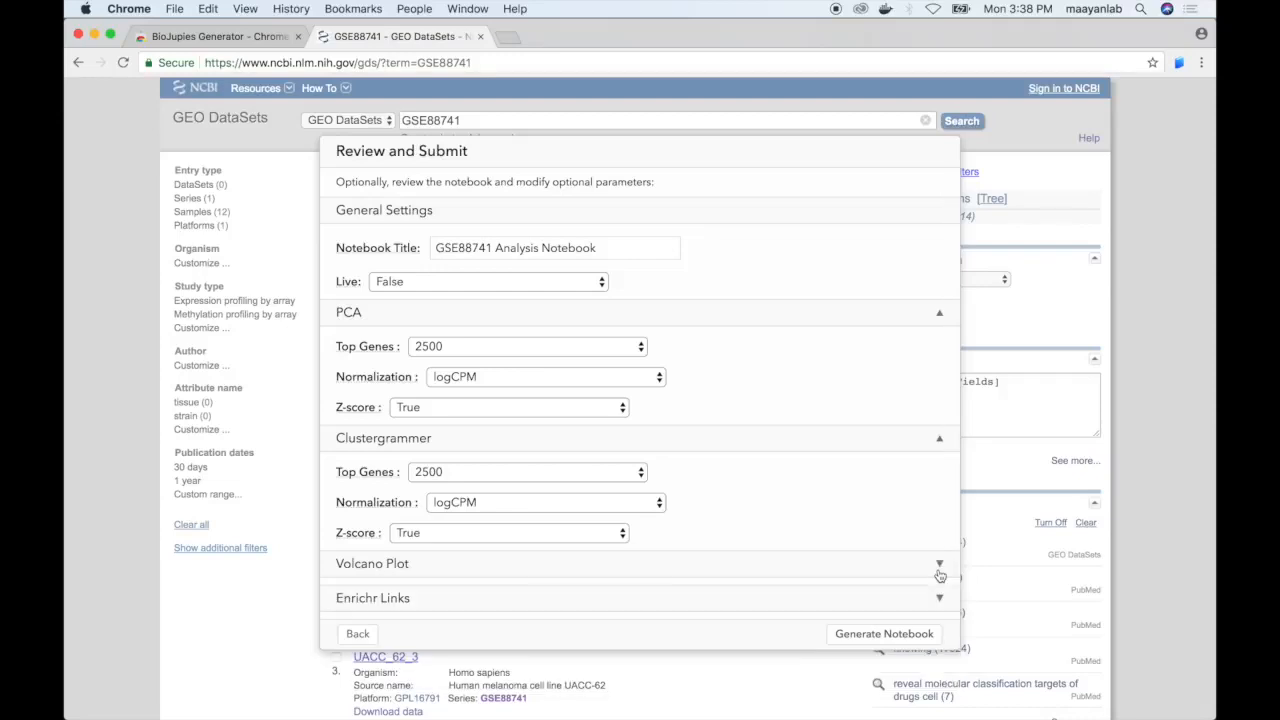
click(939, 437)
click(939, 313)
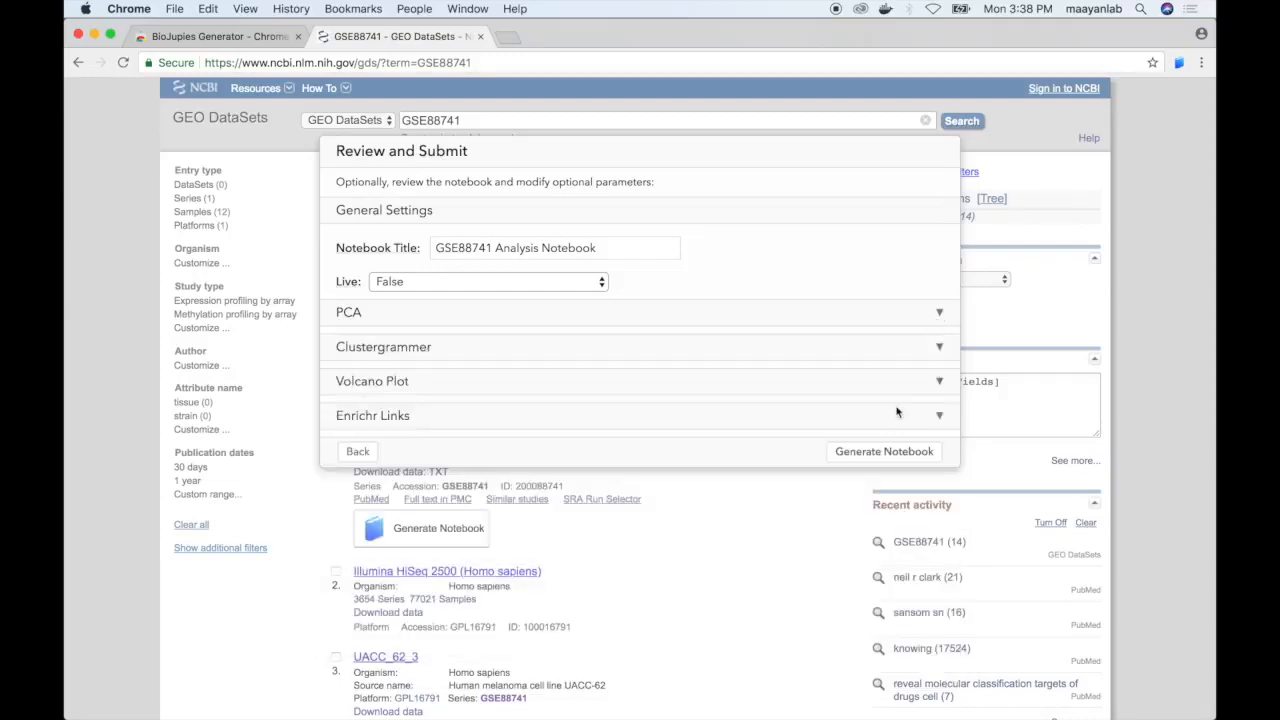
Generate the GSE88741 analysis notebook and open it.
click(874, 456)
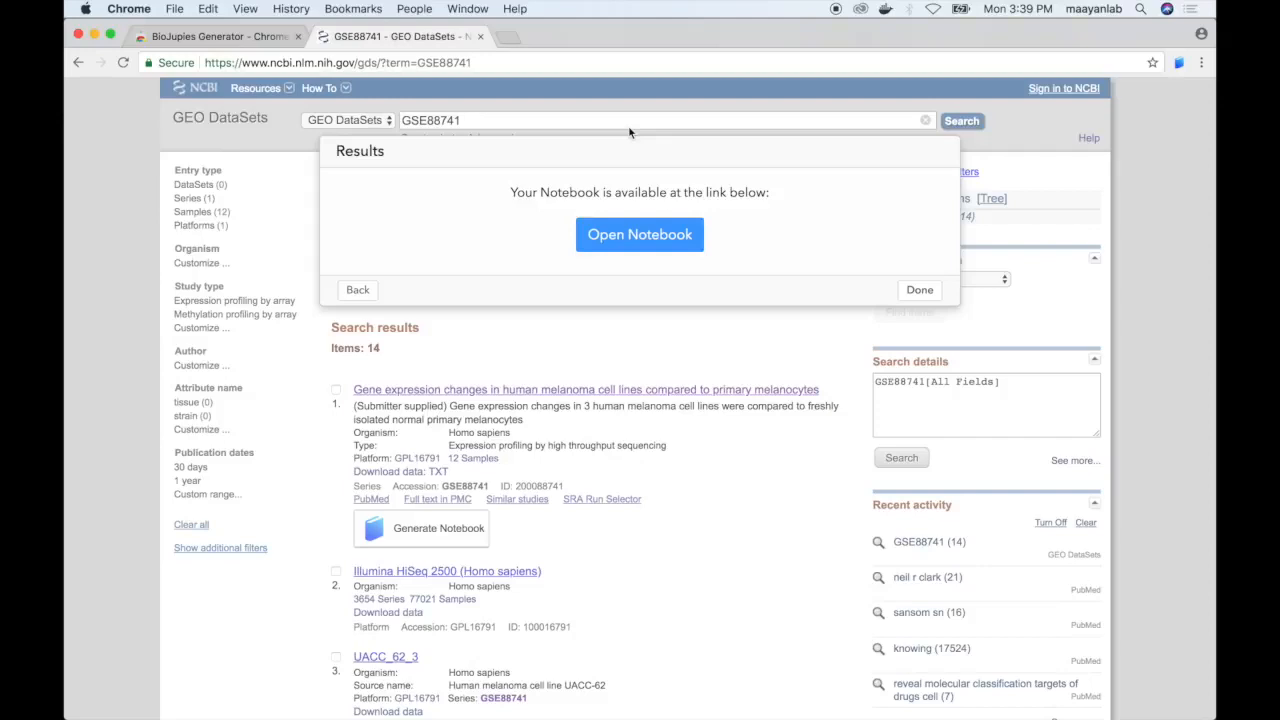
click(630, 236)
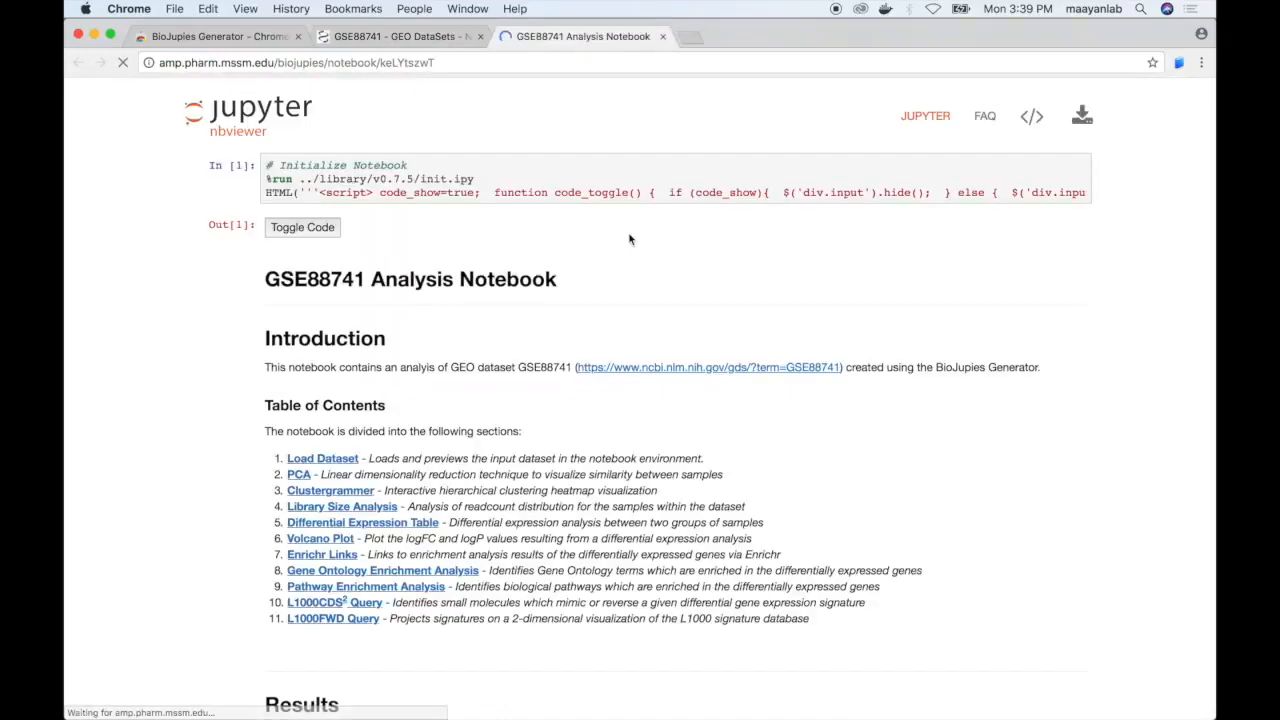